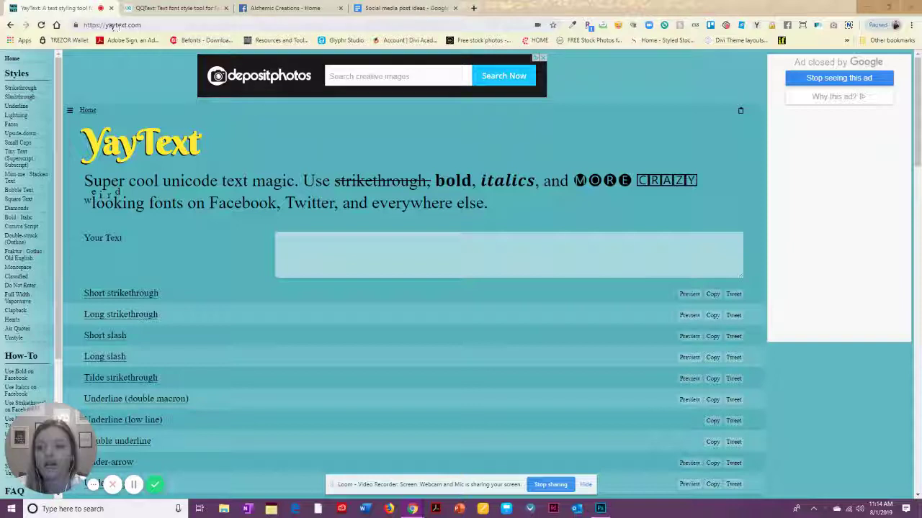
Switch to the "Social media post ideas" document and copy the entire post draft, from the proposal line to the entrepreneurial world paragraph
left_click(154, 26)
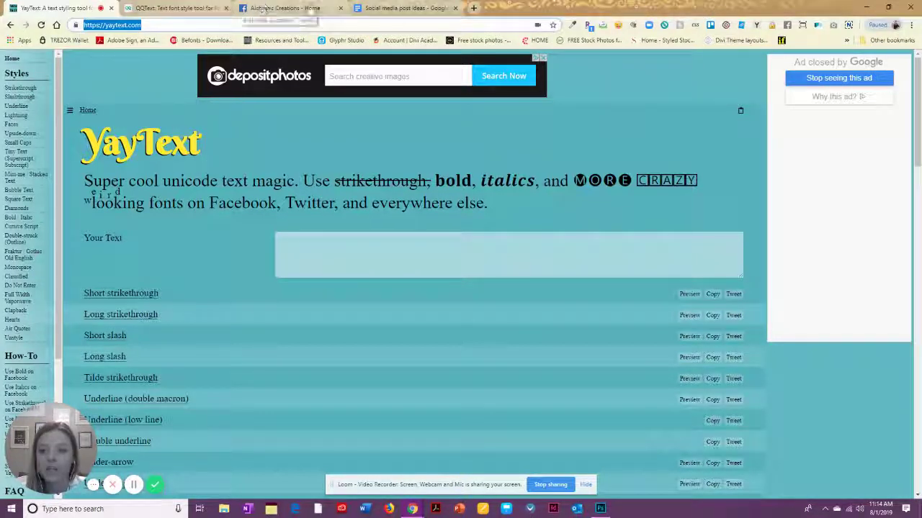
left_click(405, 8)
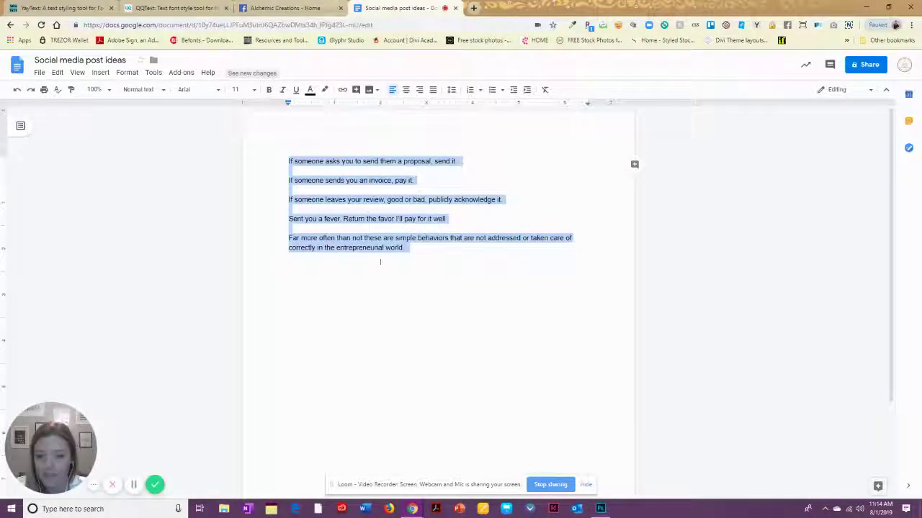
left_click(405, 249)
left_click_drag(404, 249, 284, 160)
key("ctrl+c")
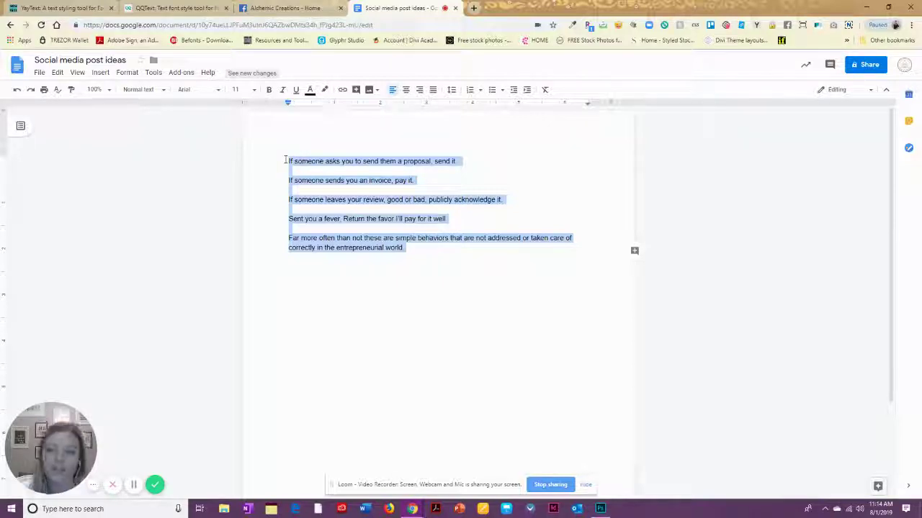
Paste the copied draft into YayText's Your Text box, enlarge the box to fit all the lines and remove the trailing blank line
left_click(72, 7)
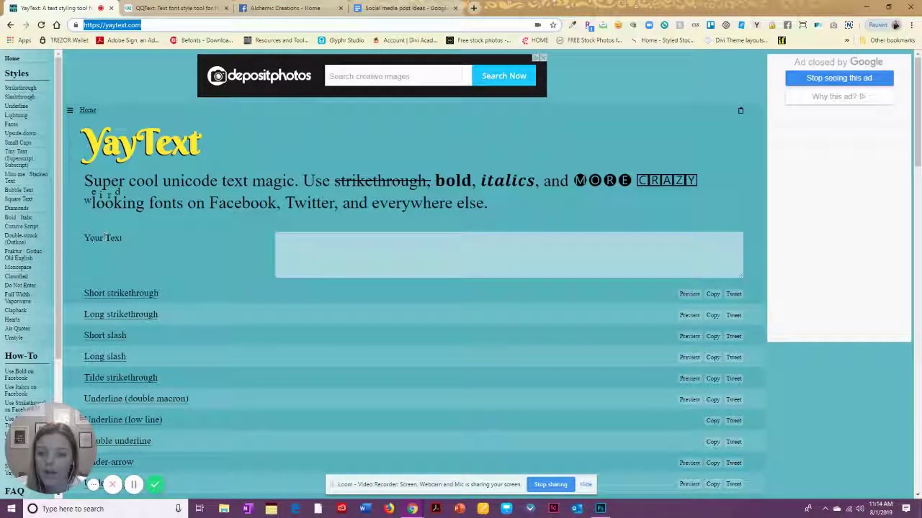
left_click(345, 261)
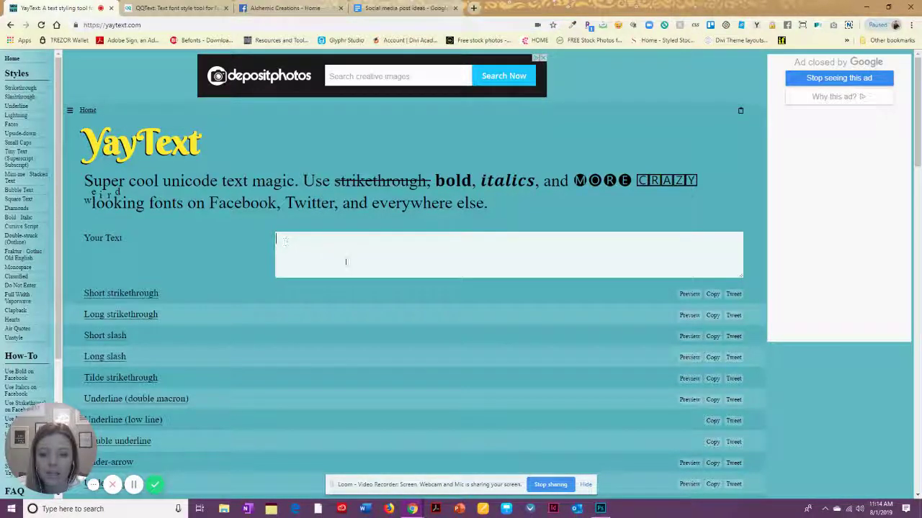
key("ctrl+v")
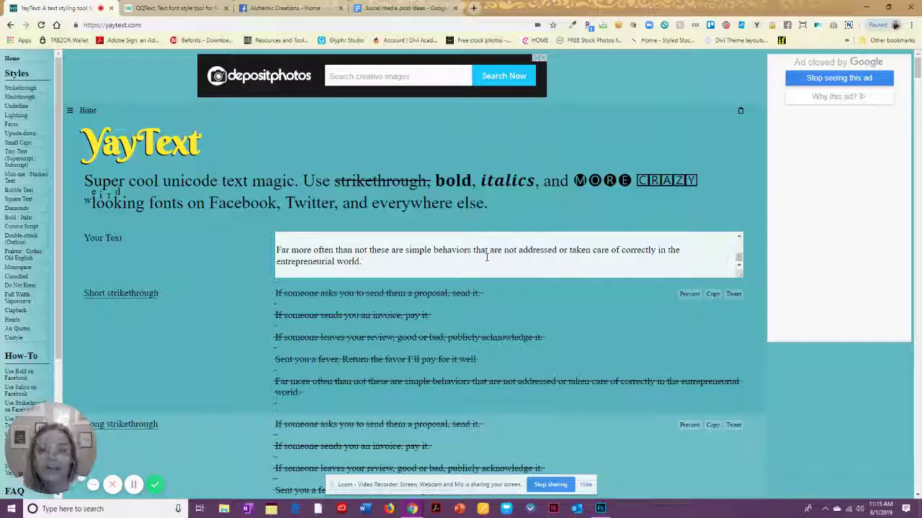
scroll(463, 266, "up", 3)
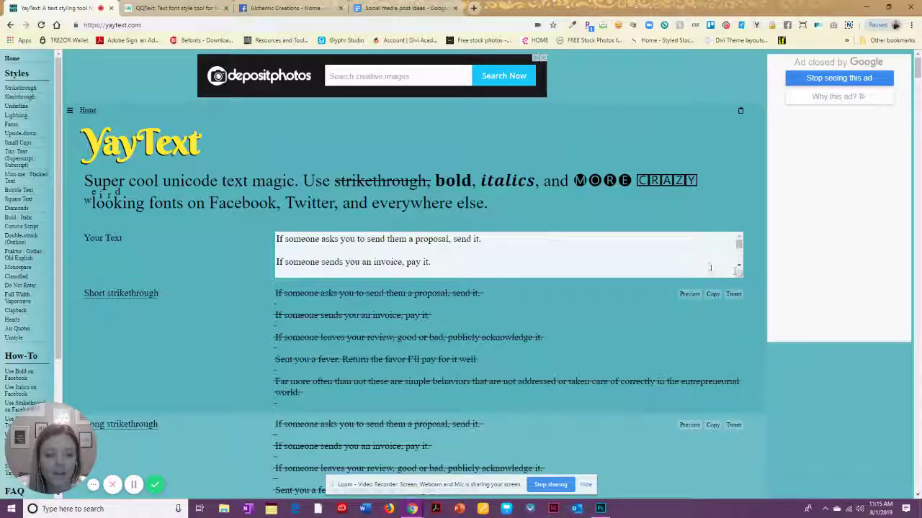
scroll(498, 266, "down", 3)
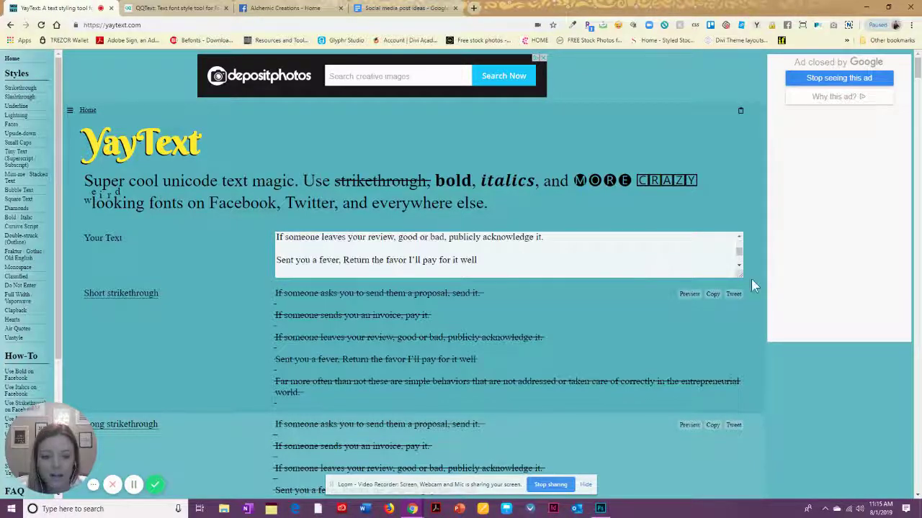
left_click_drag(740, 277, 751, 369)
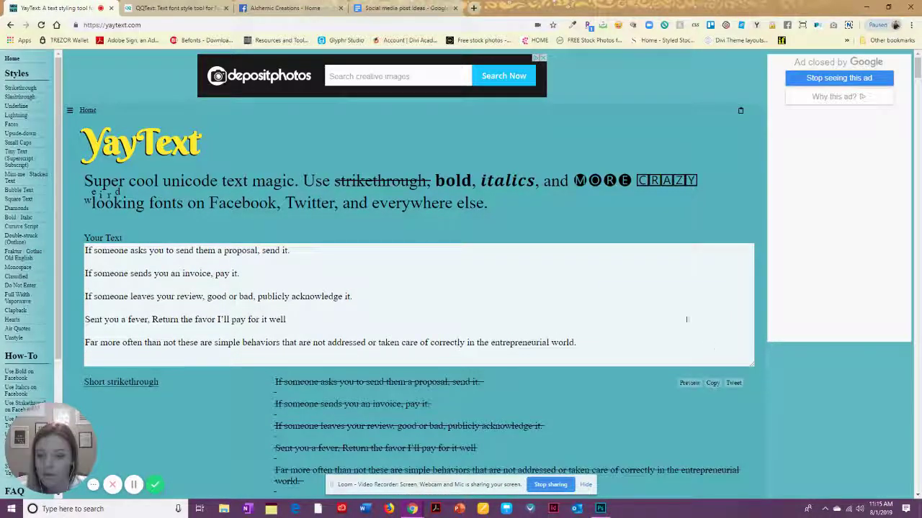
key("BackSpace")
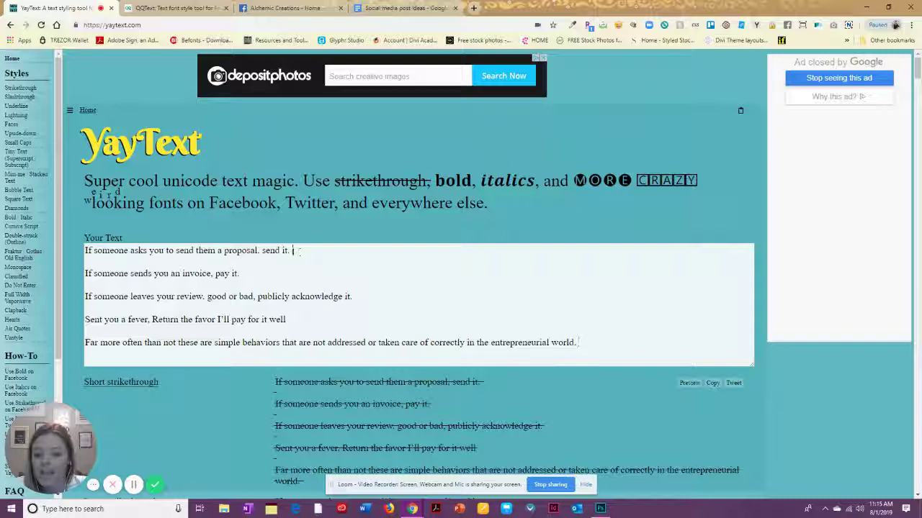
Examine the styled versions of the draft, from the strikethrough, underline and bubble styles through to the bold and italic ones
left_click_drag(294, 250, 84, 251)
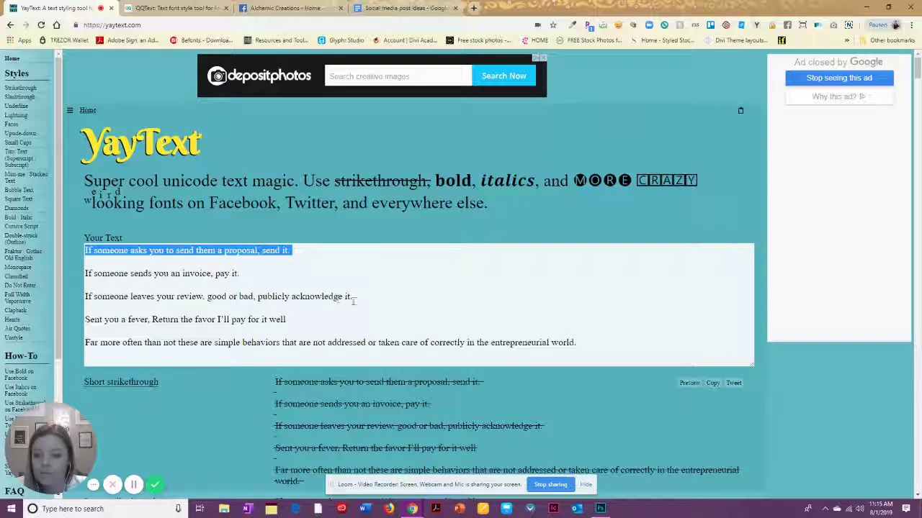
scroll(352, 301, "down", 2)
scroll(237, 313, "down", 2)
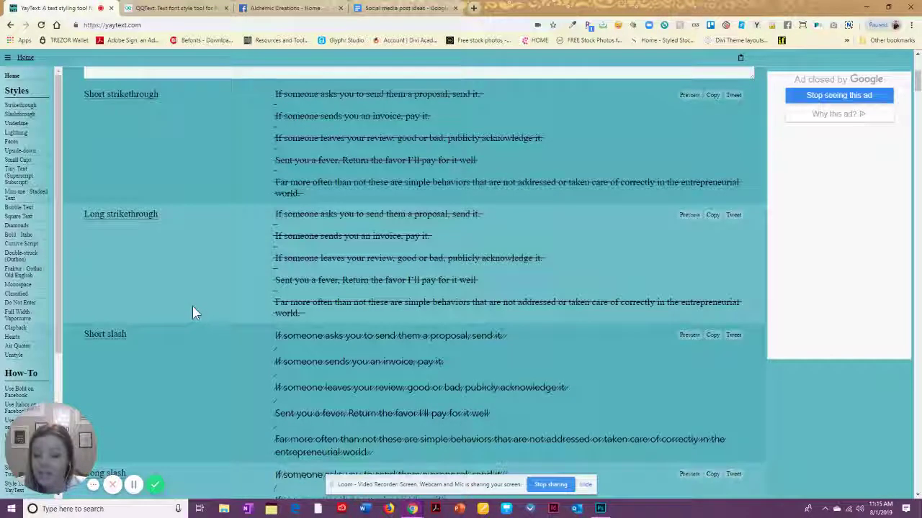
scroll(192, 306, "down", 6)
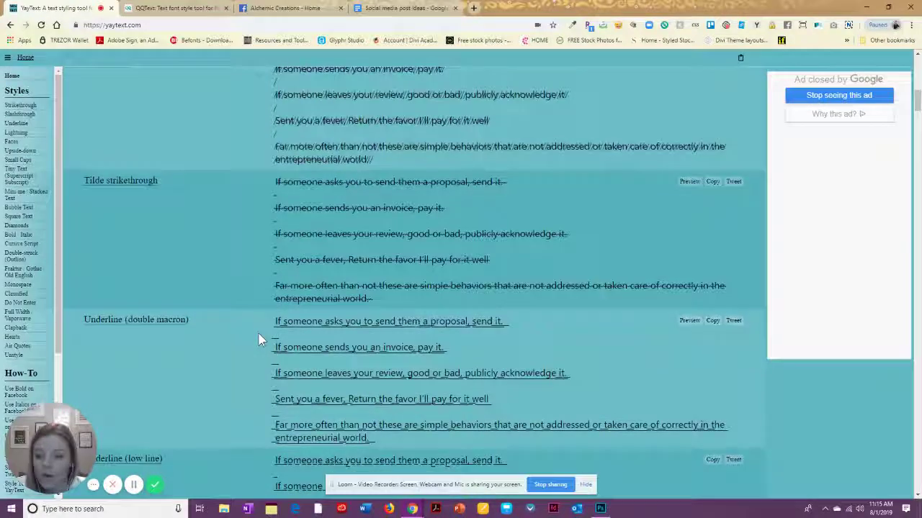
scroll(259, 335, "down", 3)
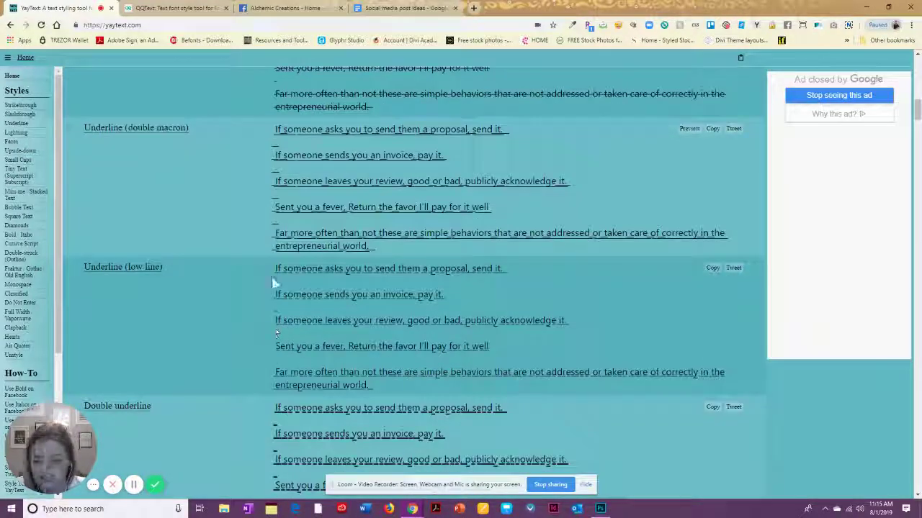
scroll(299, 264, "down", 7)
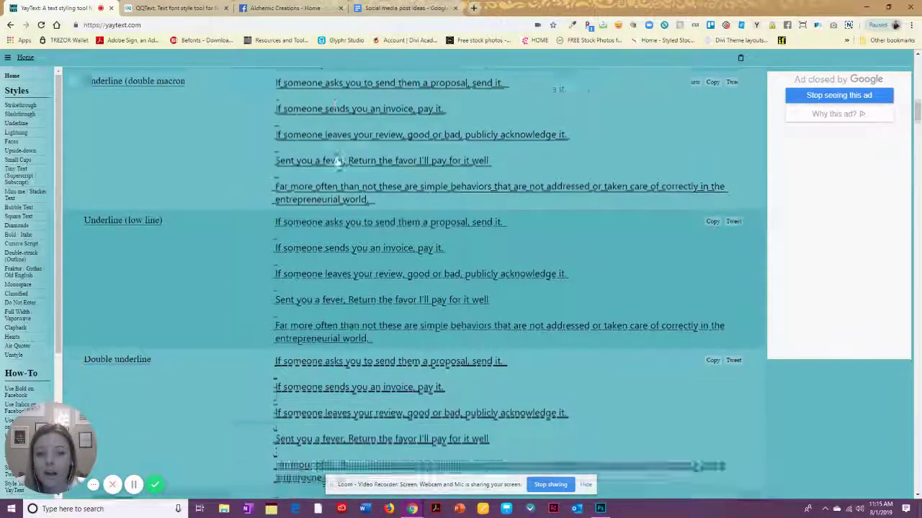
scroll(258, 263, "down", 4)
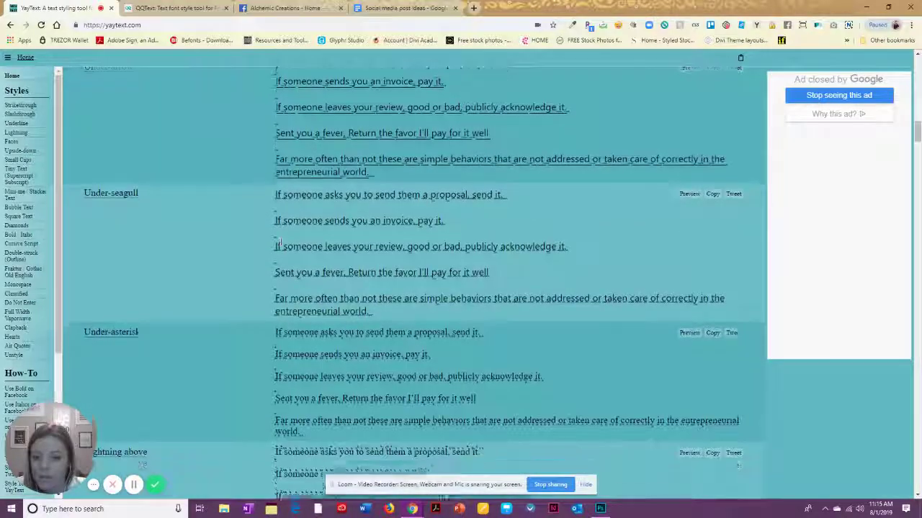
scroll(392, 256, "down", 6)
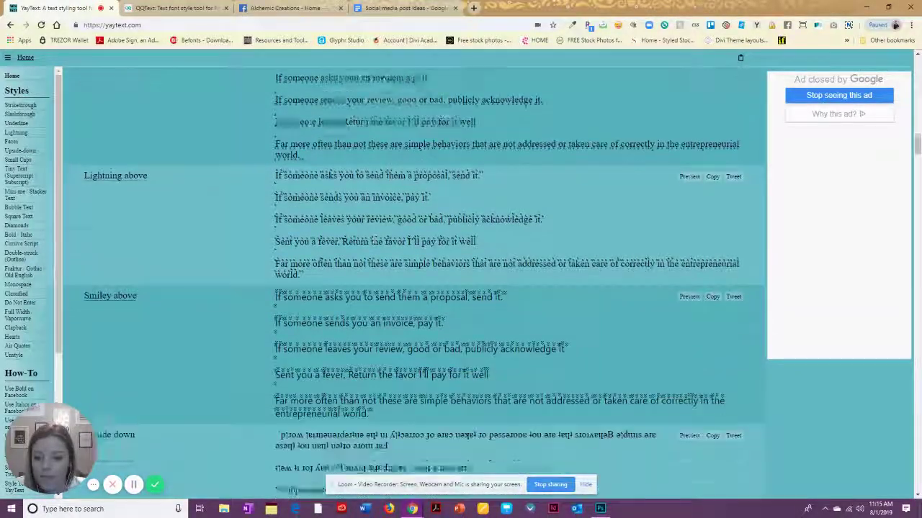
scroll(372, 267, "down", 2)
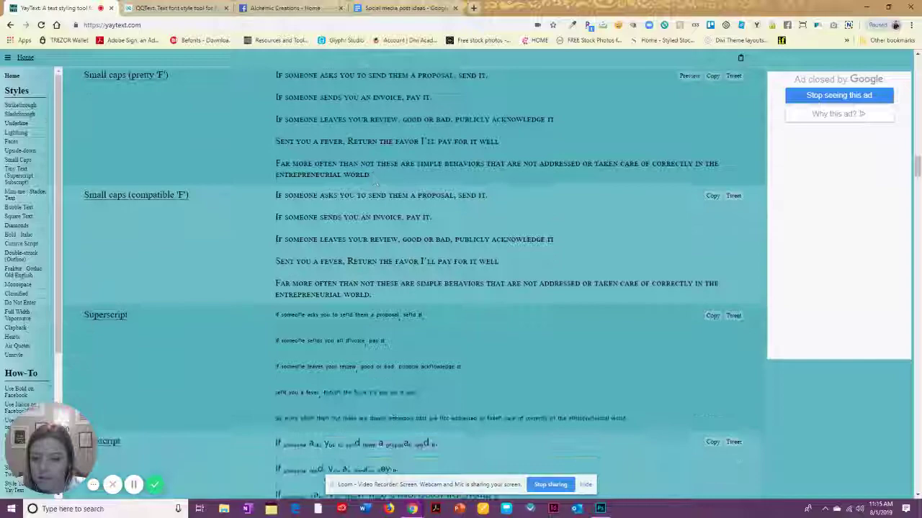
scroll(373, 267, "down", 6)
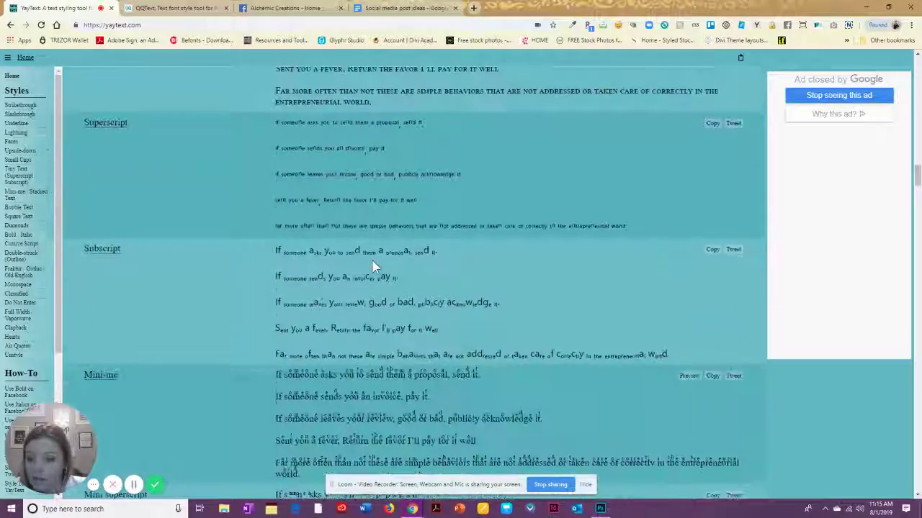
scroll(375, 274, "down", 8)
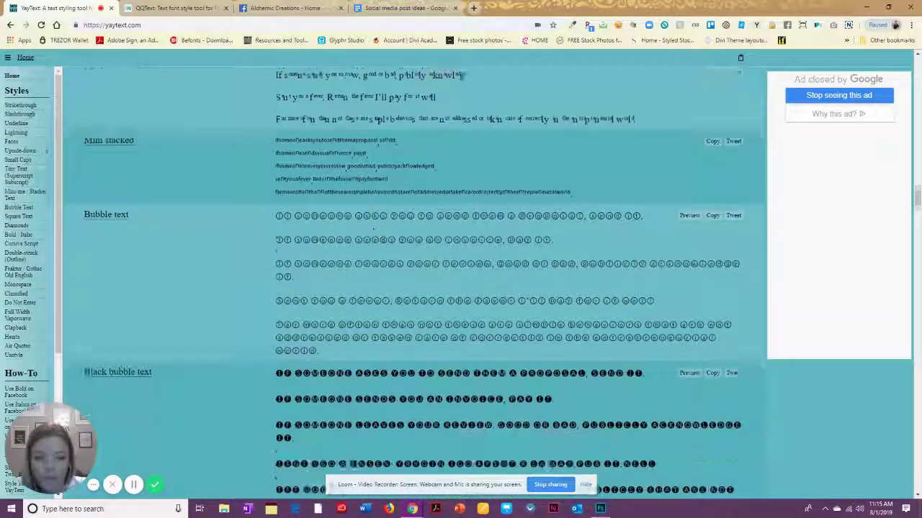
scroll(374, 274, "down", 15)
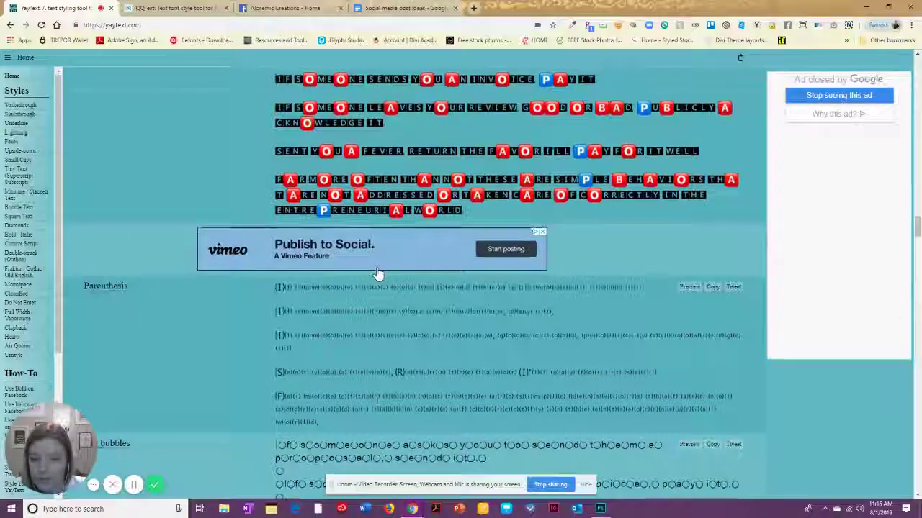
scroll(378, 274, "down", 1)
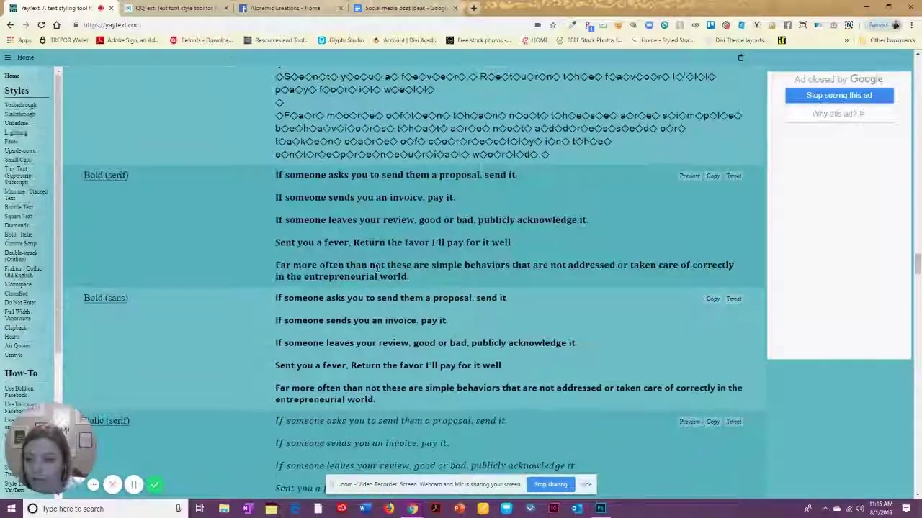
scroll(259, 218, "down", 1)
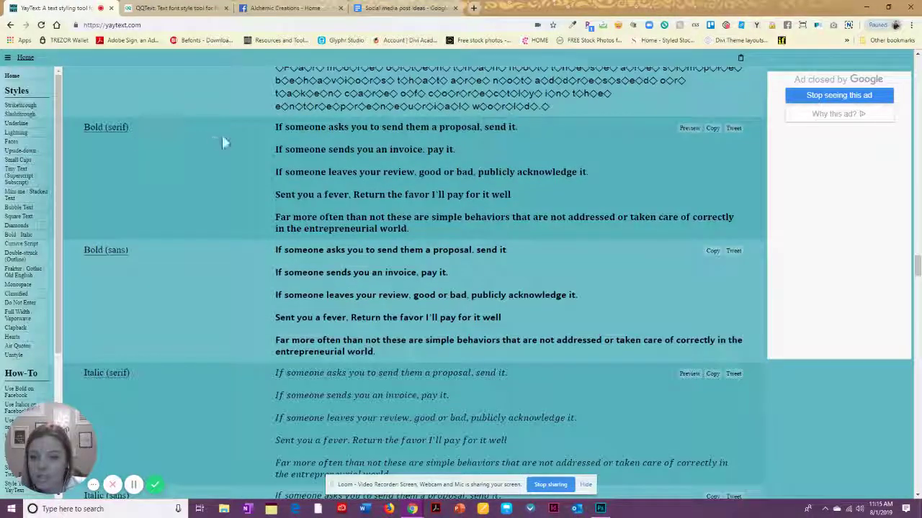
scroll(231, 166, "down", 3)
scroll(230, 162, "down", 4)
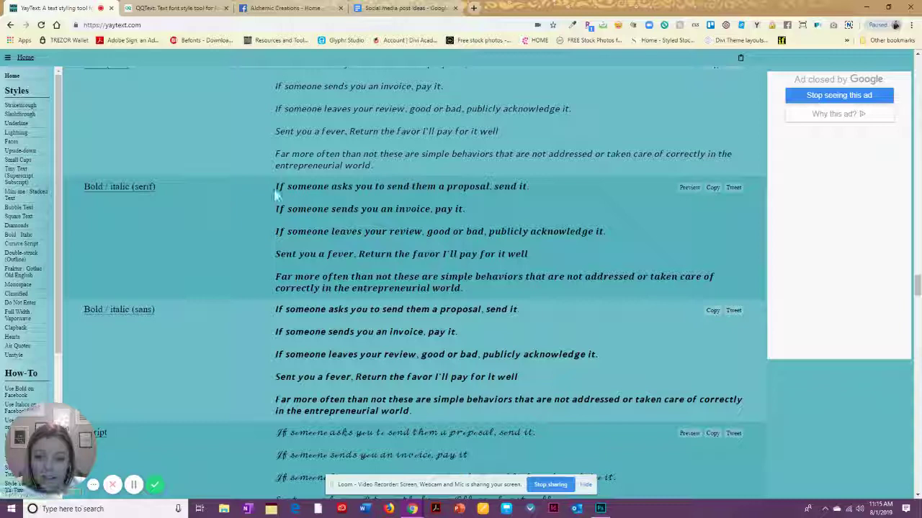
Copy the Bold / italic (serif) version of the draft and paste it into a new post on the Alchemic Creations Facebook page
left_click_drag(276, 186, 527, 190)
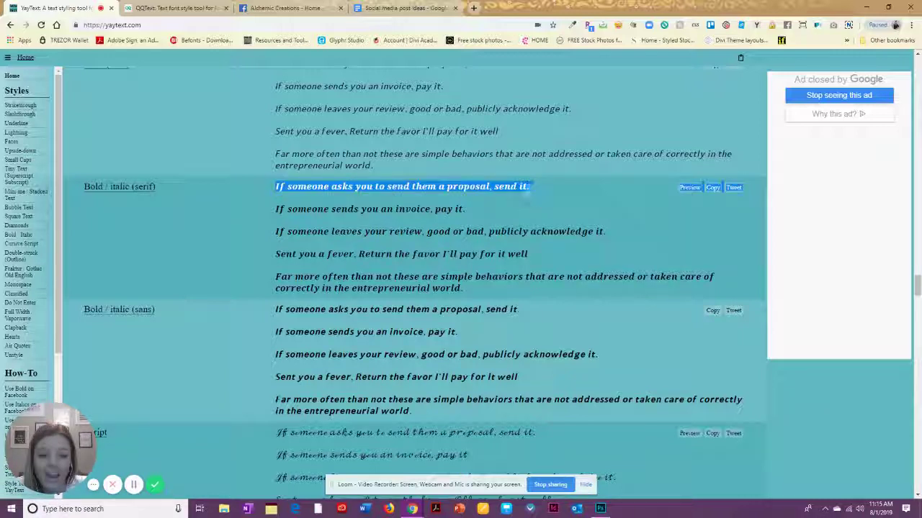
left_click(531, 209)
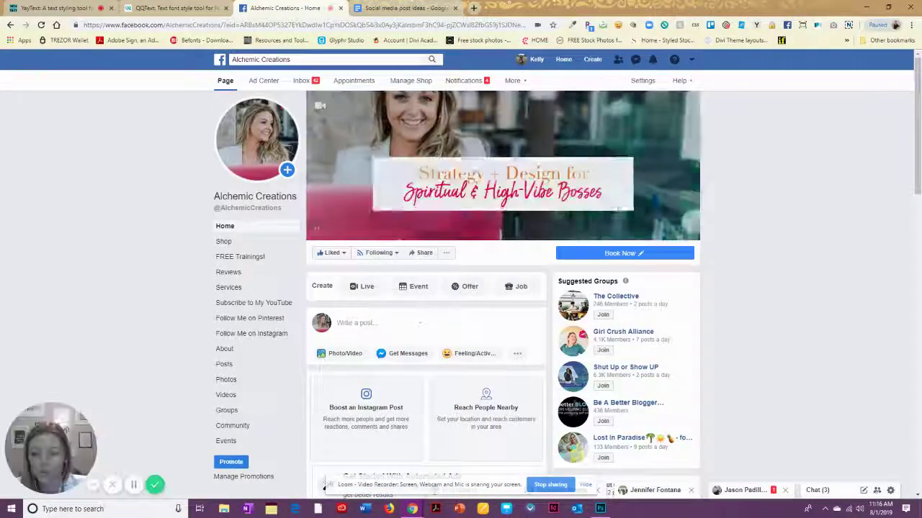
left_click(355, 324)
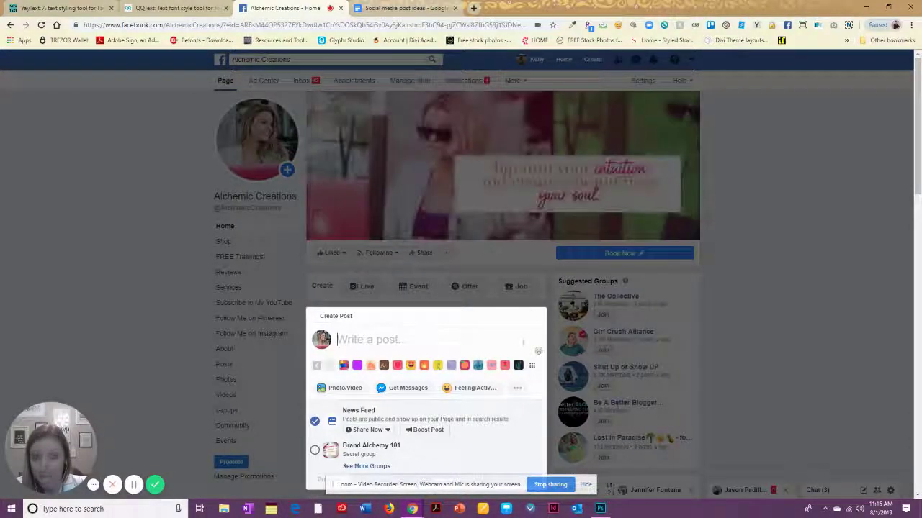
type("If someone asks you to send them a proposal, send it  If someone sends you an invoice, pay it  If someone leaves your review, good or bad, publicly acknowledge it  Sent you a fever. Return the favor I'll pay for it well  Far more often than not these are simple behaviors that are not addressed or taken care of correctly in the entrepreneurial world.")
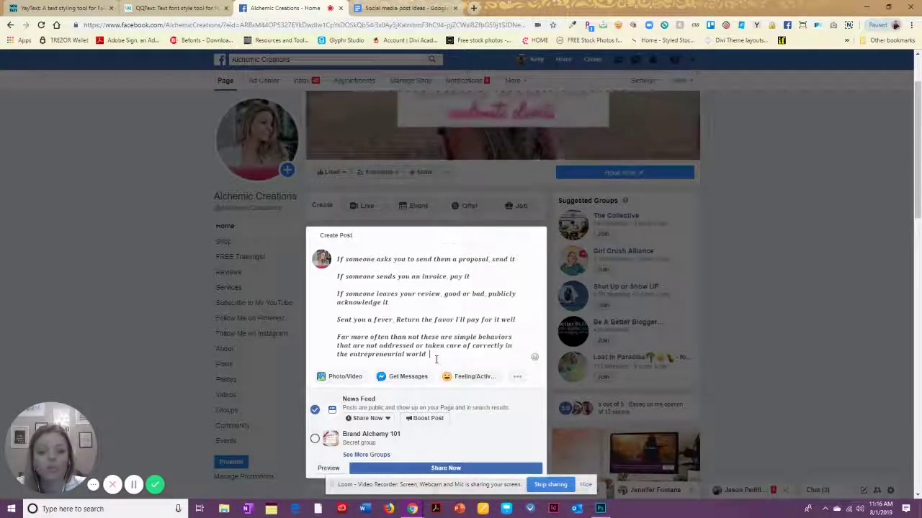
Replace all post lines below the first with the plain text copied from the "Social media post ideas" document, without a trailing blank line
left_click_drag(435, 359, 336, 277)
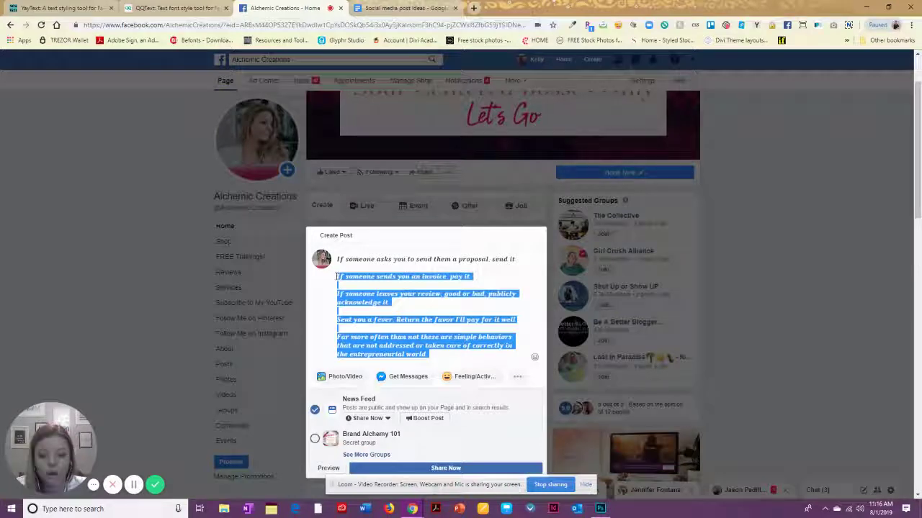
key("BackSpace")
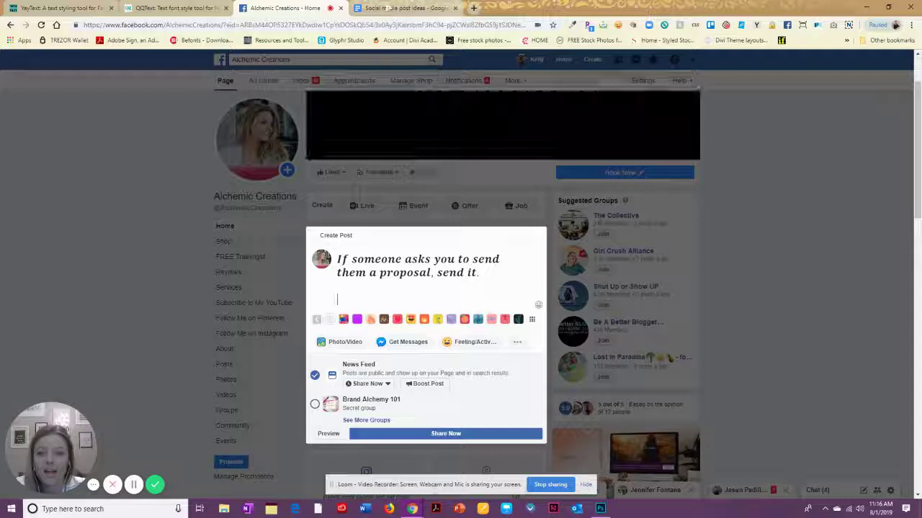
left_click(389, 7)
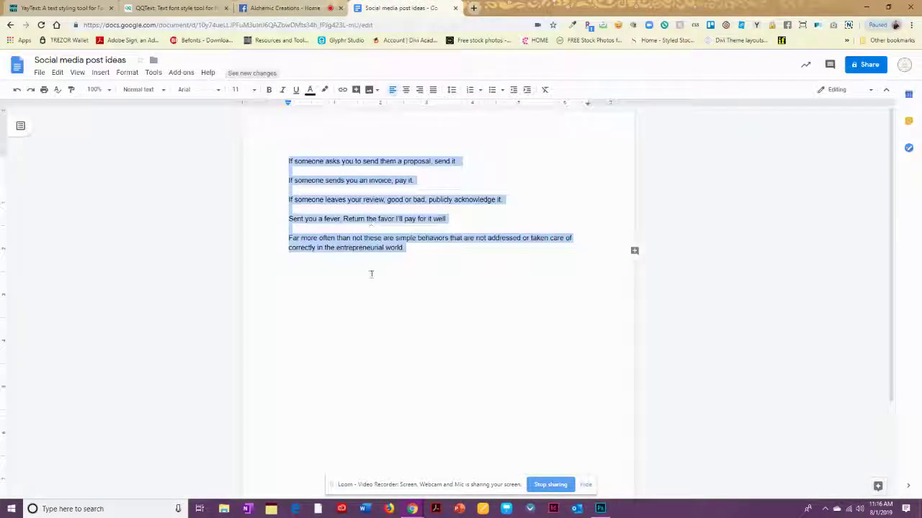
left_click(422, 247)
left_click_drag(422, 247, 286, 179)
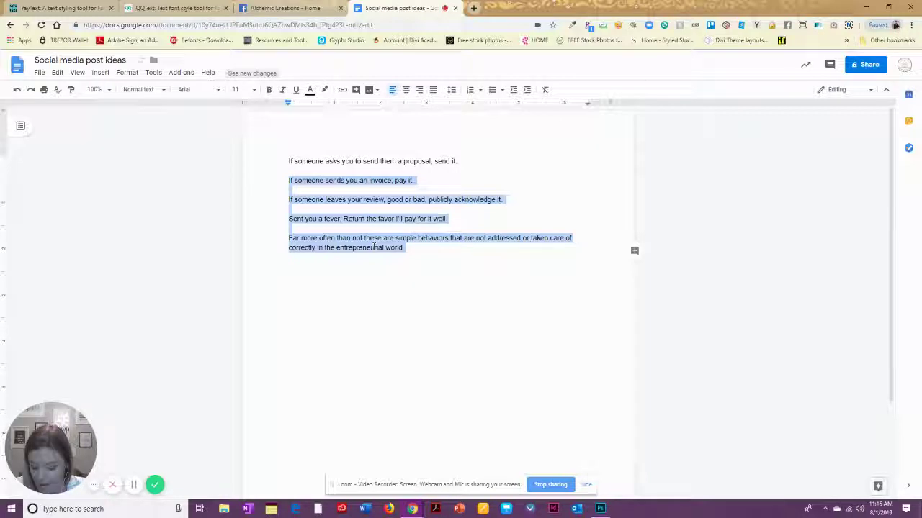
left_click(303, 8)
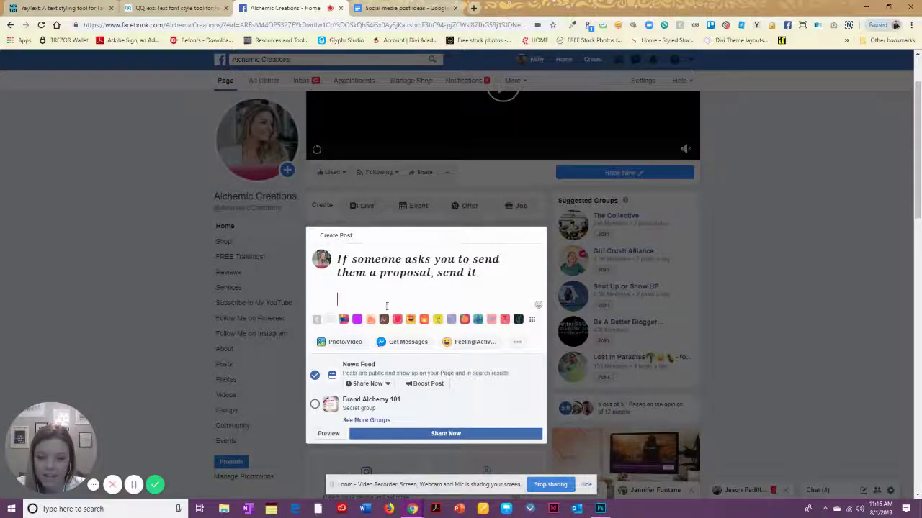
type("If someone sends you an invoice, pay it  If someone leaves your review, good or bad, publicly acknowledge it  Sent you a fever-Return the favor I'll pay for it well  Far more often than not these are simple behaviors that are not addressed or taken care of correctly in the entrepreneurial world.")
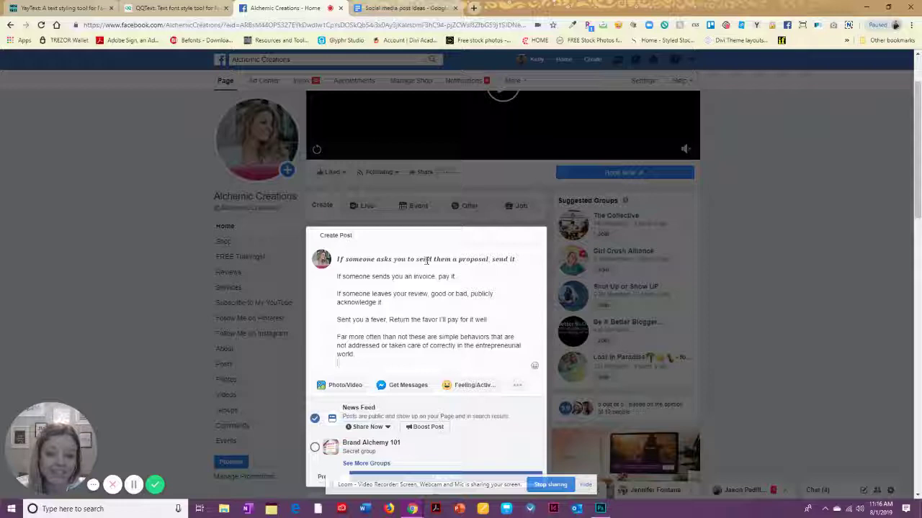
key("BackSpace")
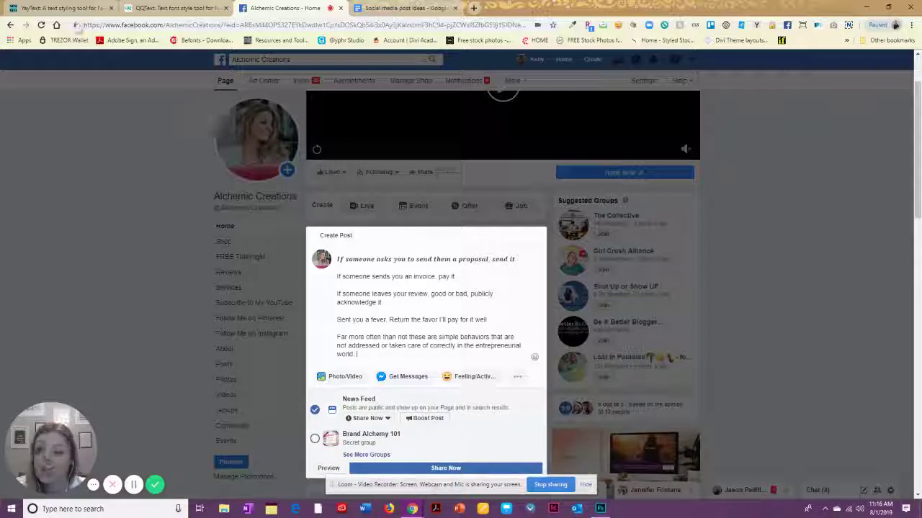
Return to YayText and examine the styled versions of the draft, from bold script back through small caps and underline to the strikethrough styles
left_click(71, 8)
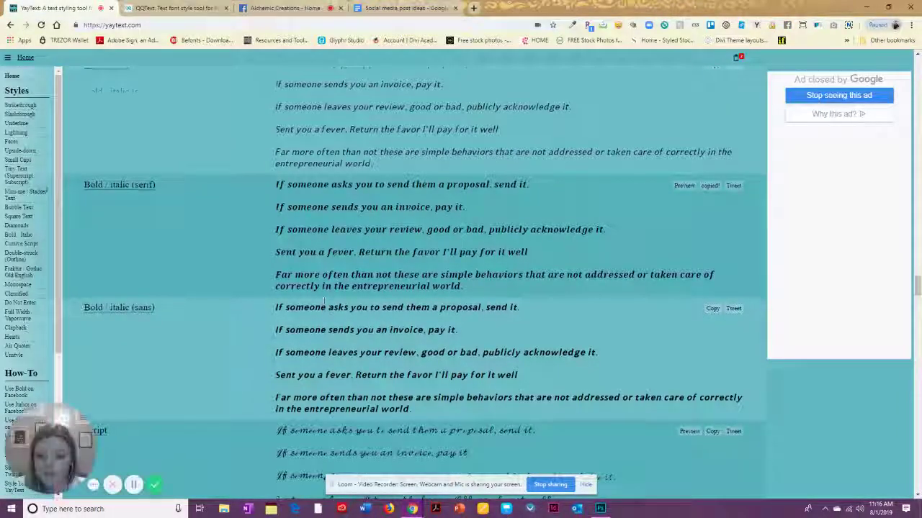
scroll(324, 308, "down", 3)
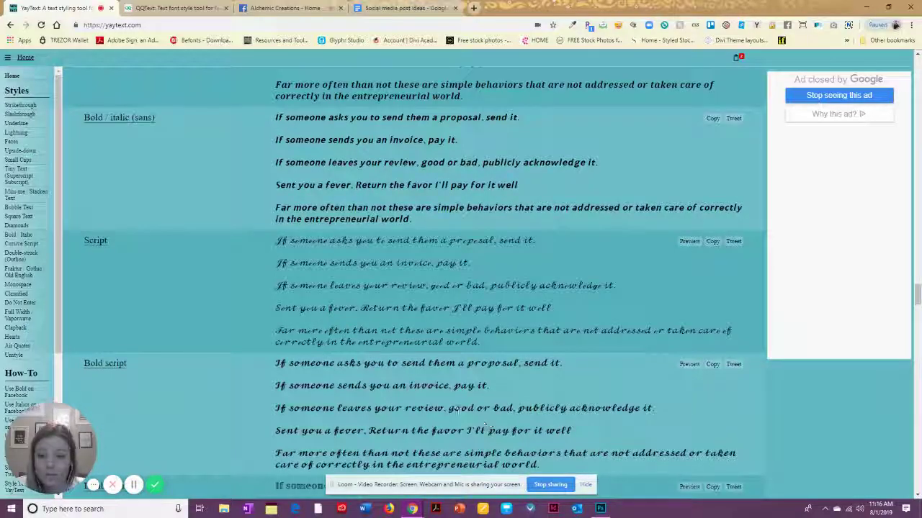
scroll(461, 414, "up", 5)
scroll(461, 417, "down", 15)
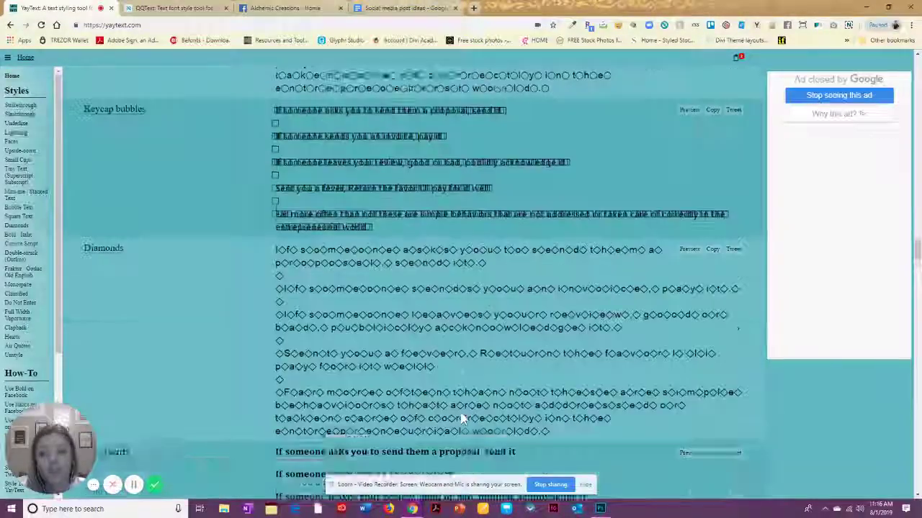
scroll(461, 412, "up", 15)
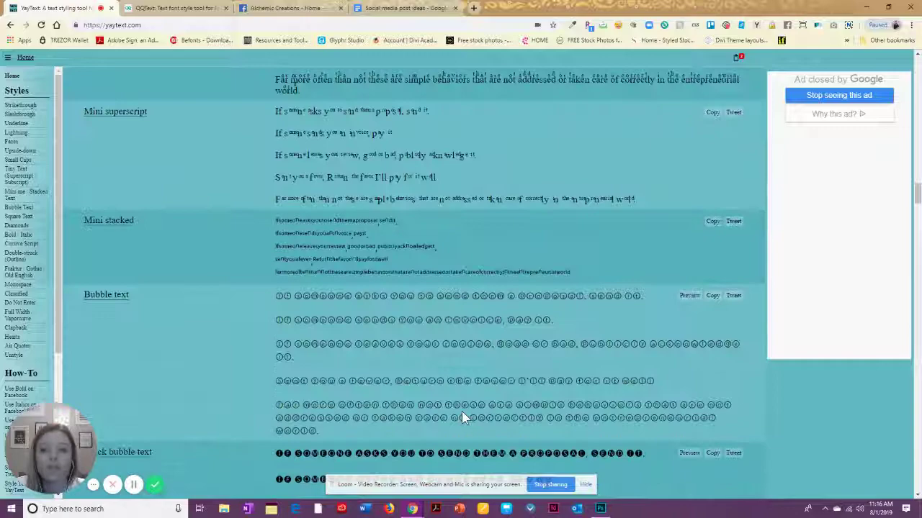
scroll(462, 412, "up", 10)
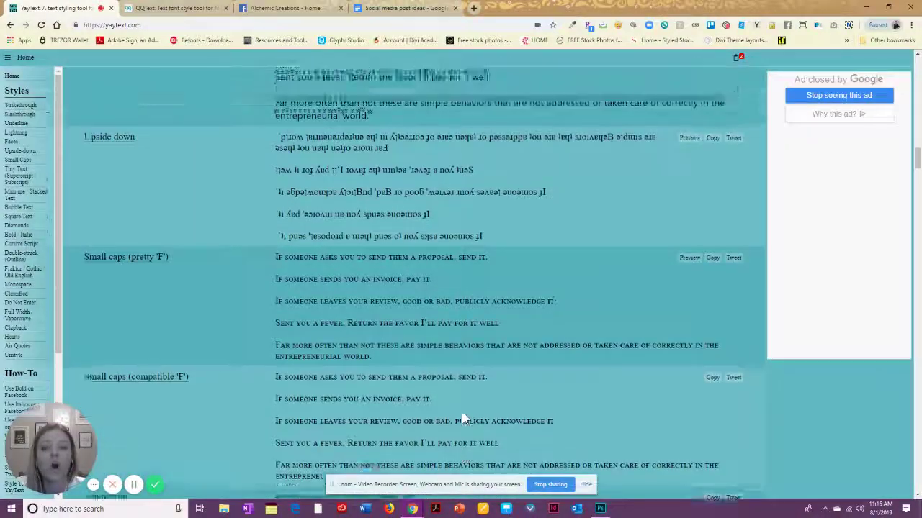
scroll(464, 360, "up", 2)
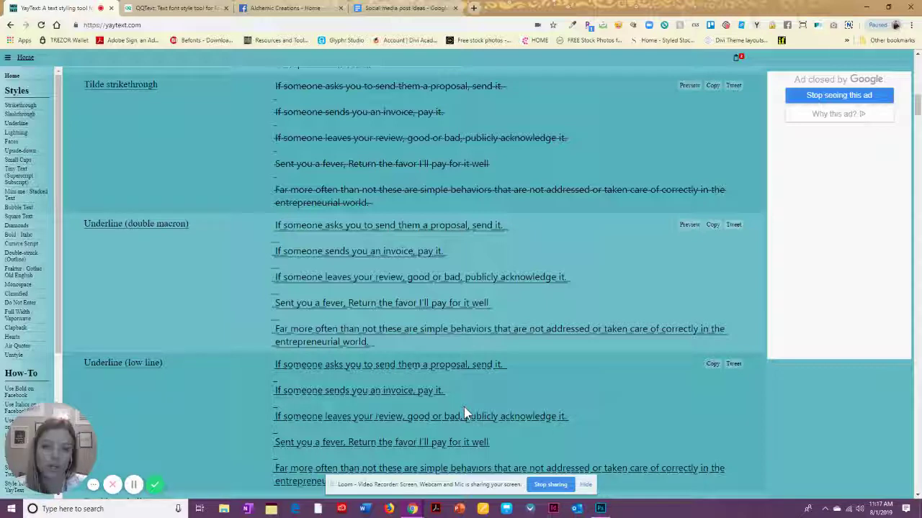
scroll(458, 382, "up", 3)
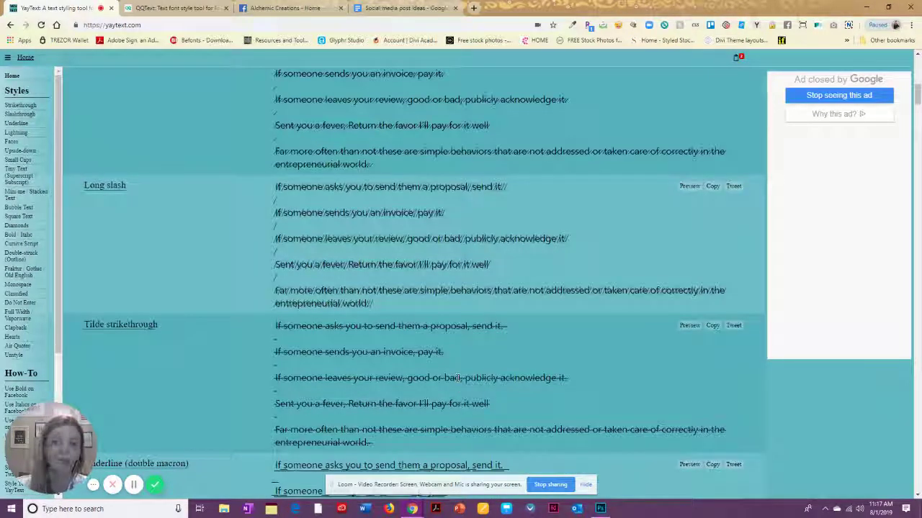
scroll(458, 377, "up", 10)
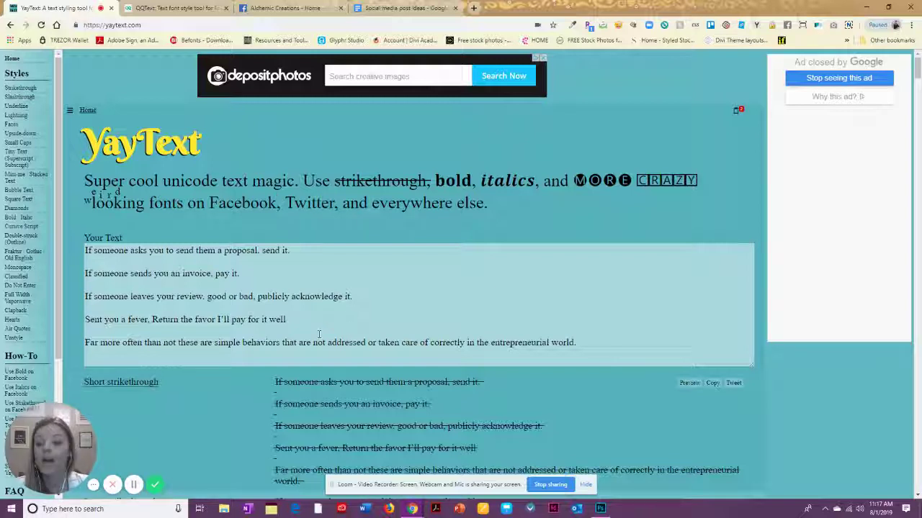
Copy the entire draft from YayText's Your Text box and paste it into the empty Your Text box on QQText
left_click(595, 346)
key("ctrl+a")
key("ctrl+c")
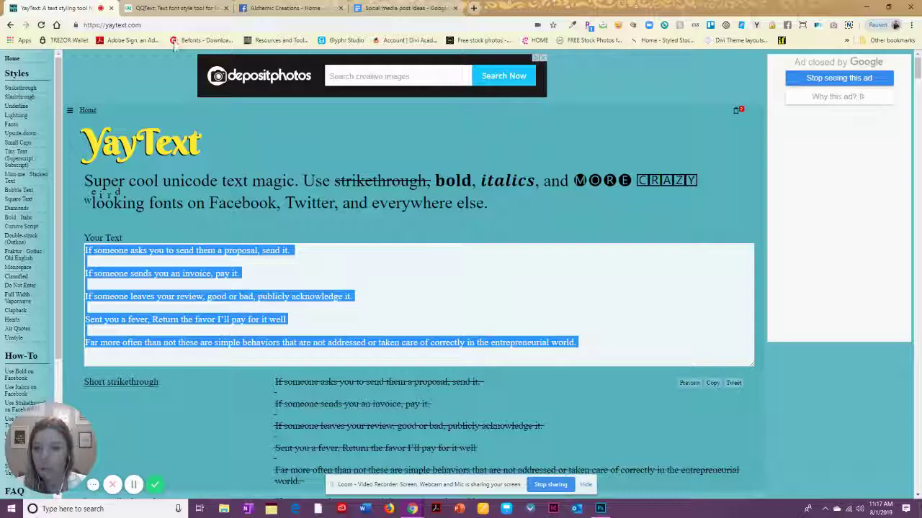
left_click(173, 8)
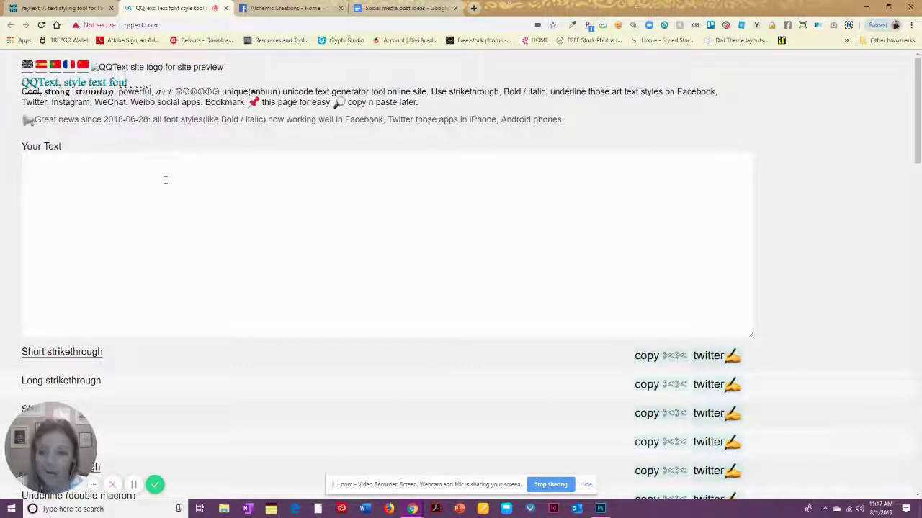
scroll(252, 199, "down", 2)
scroll(253, 204, "down", 3)
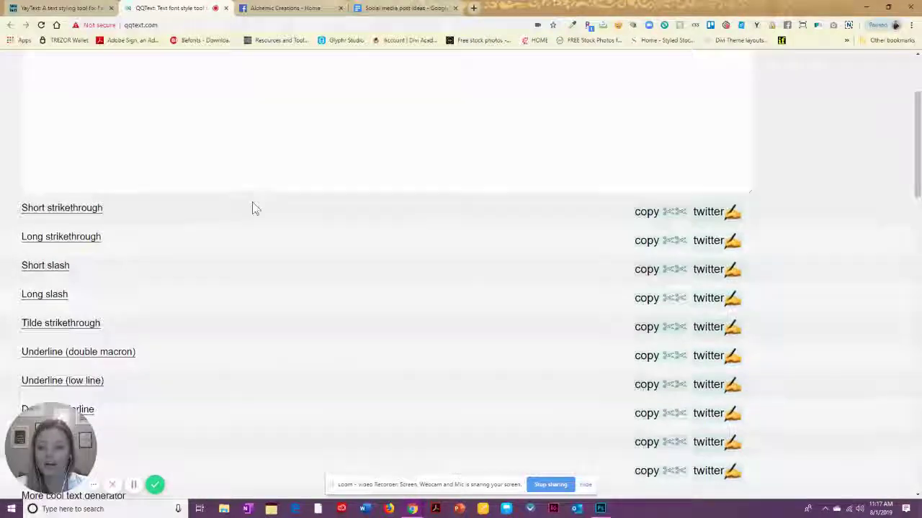
scroll(252, 204, "up", 5)
left_click(251, 199)
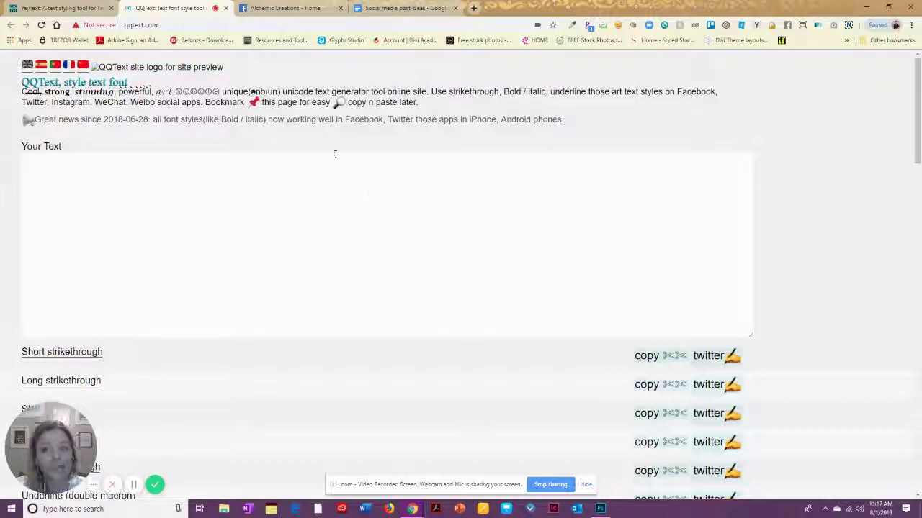
left_click(250, 190)
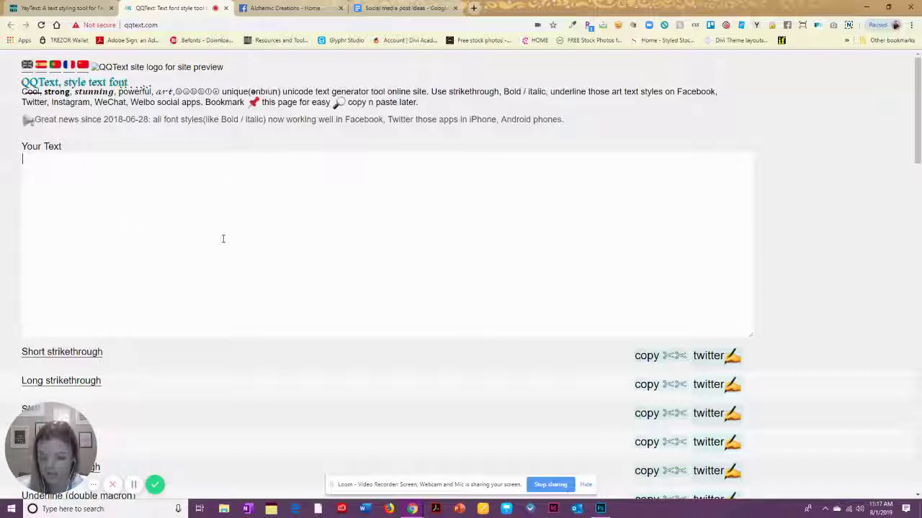
key("ctrl+v")
Copy only the sentence "If someone asks you to send them a proposal, send it." from QQText's Bold (serif) version
scroll(321, 255, "down", 1)
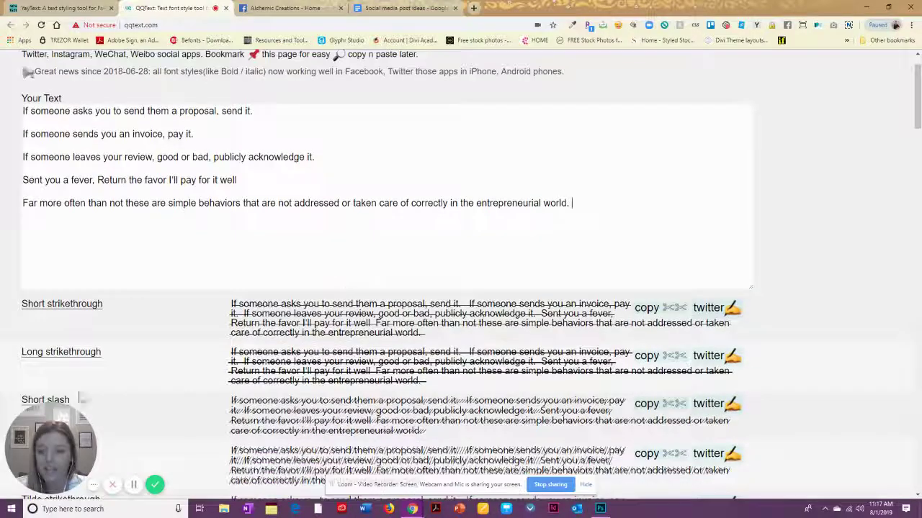
scroll(265, 347, "down", 5)
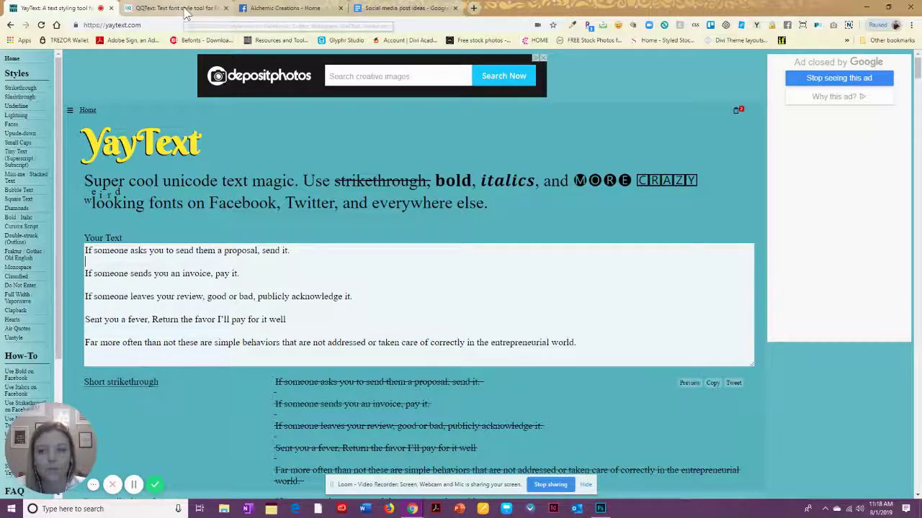
left_click(186, 10)
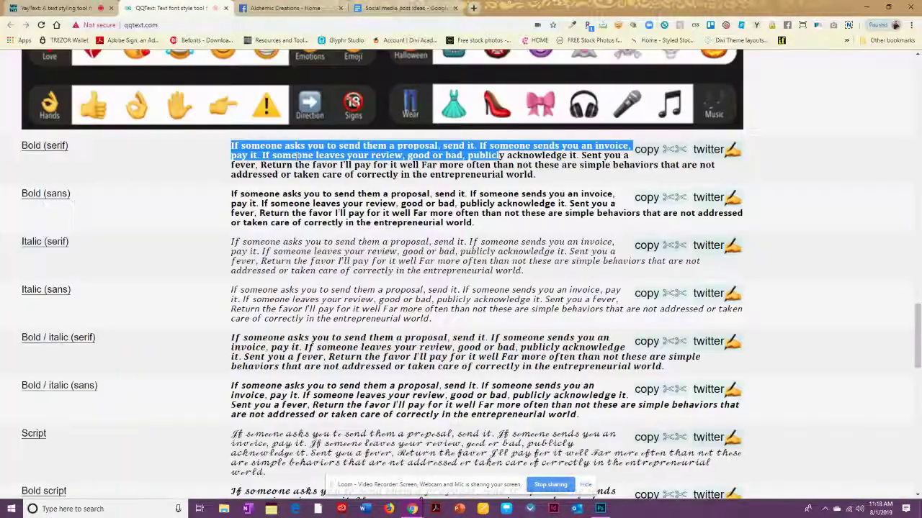
left_click(394, 173)
left_click_drag(476, 146, 231, 146)
key("ctrl+c")
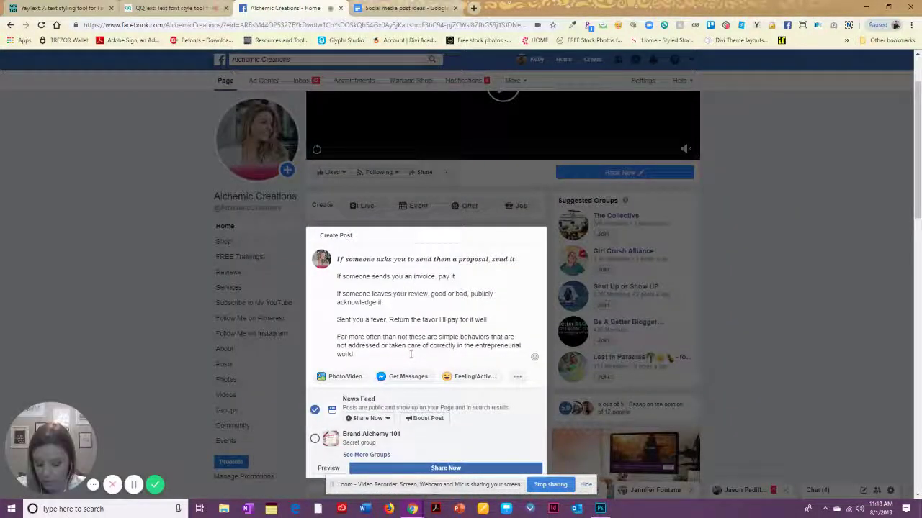
Replace all the text in the Alchemic Creations Facebook post with the copied bold serif sentence, followed by a blank line
key("ctrl+a")
key("BackSpace")
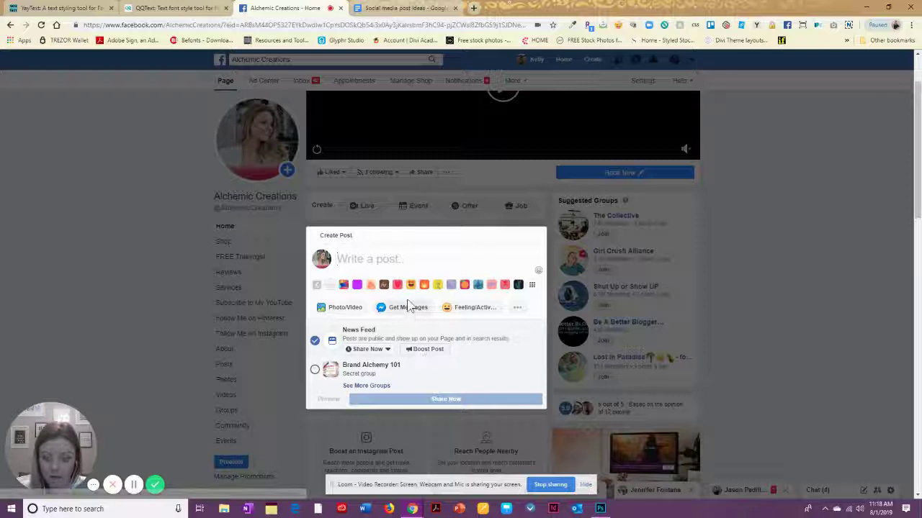
key("ctrl+v")
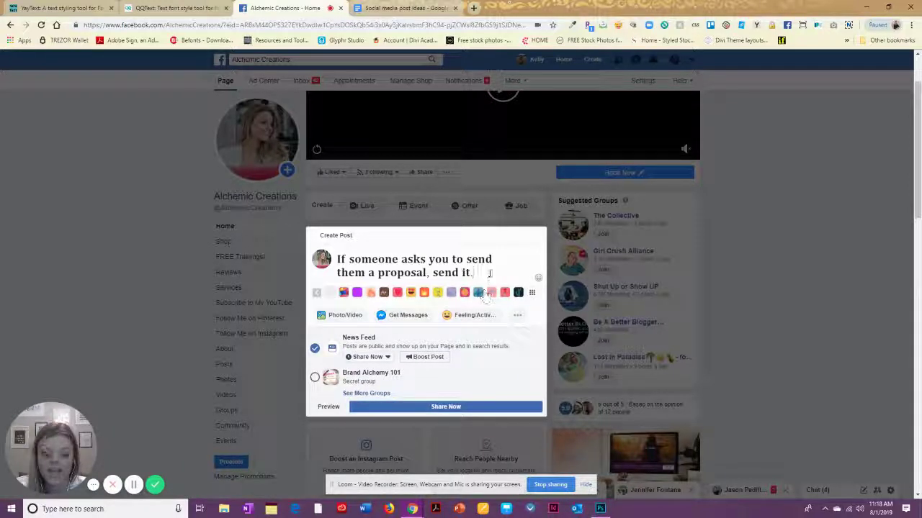
key("Return")
key("Return")
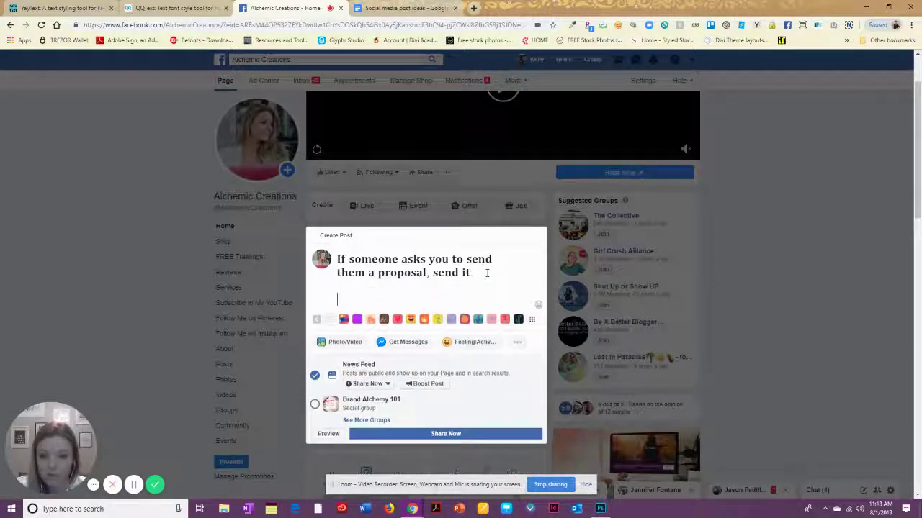
Copy all lines below the first from the "Social media post ideas" document and paste them under the bold sentence in the Facebook post
left_click(387, 10)
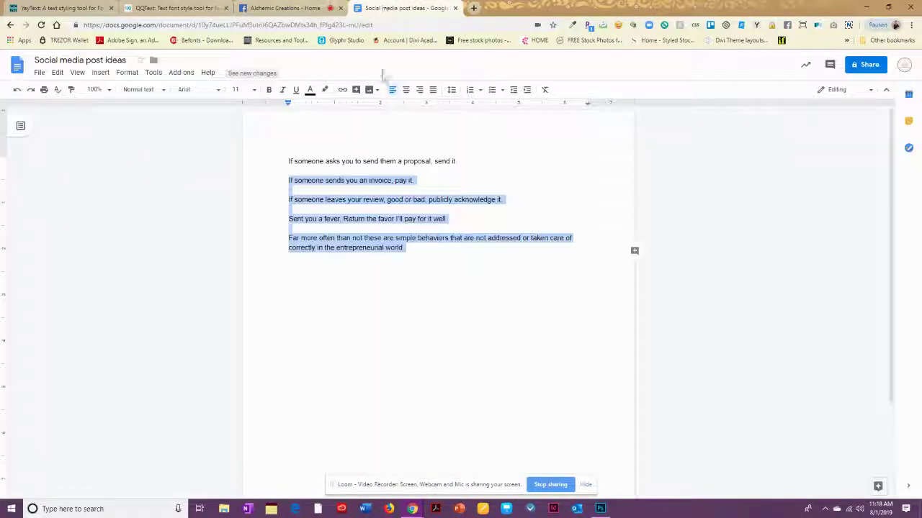
left_click_drag(430, 255, 284, 180)
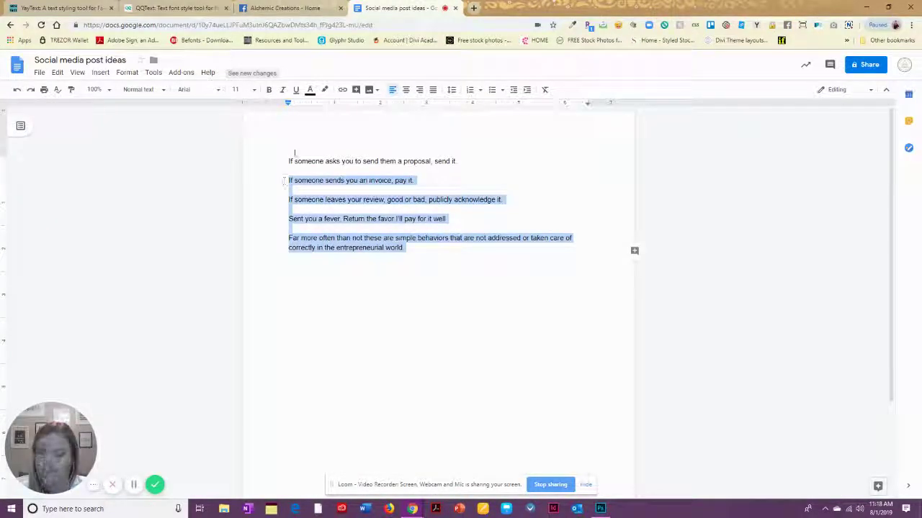
left_click(284, 8)
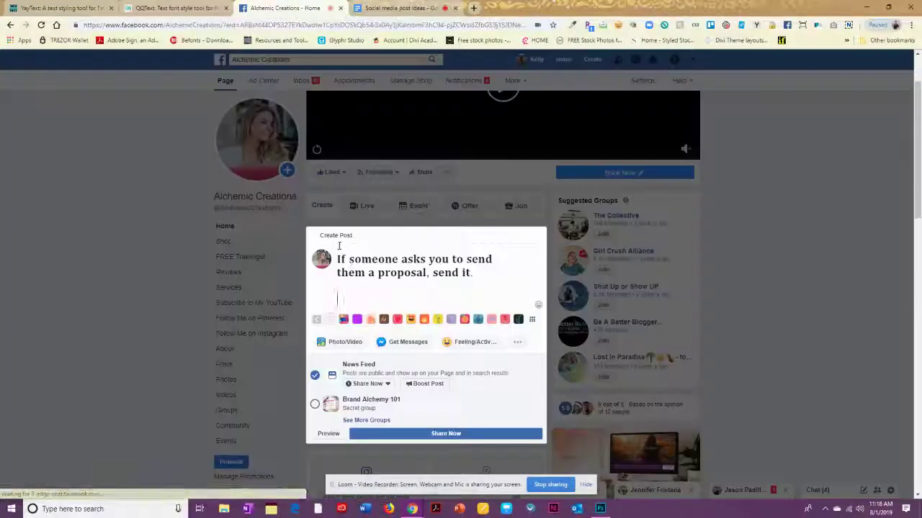
type("If someone sends you an invoice, pay it  If someone leaves your review, good or bad, publicly acknowledge it.  Sent you a fever. Return the favor I'll pay for it well  Far more often than not these are simple behaviors that are not addressed or taken care of correctly in the entrepreneurial world.")
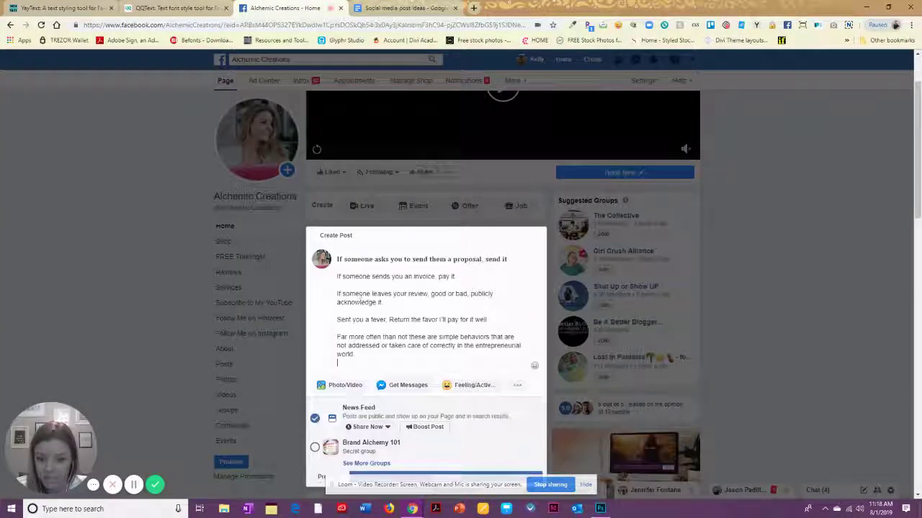